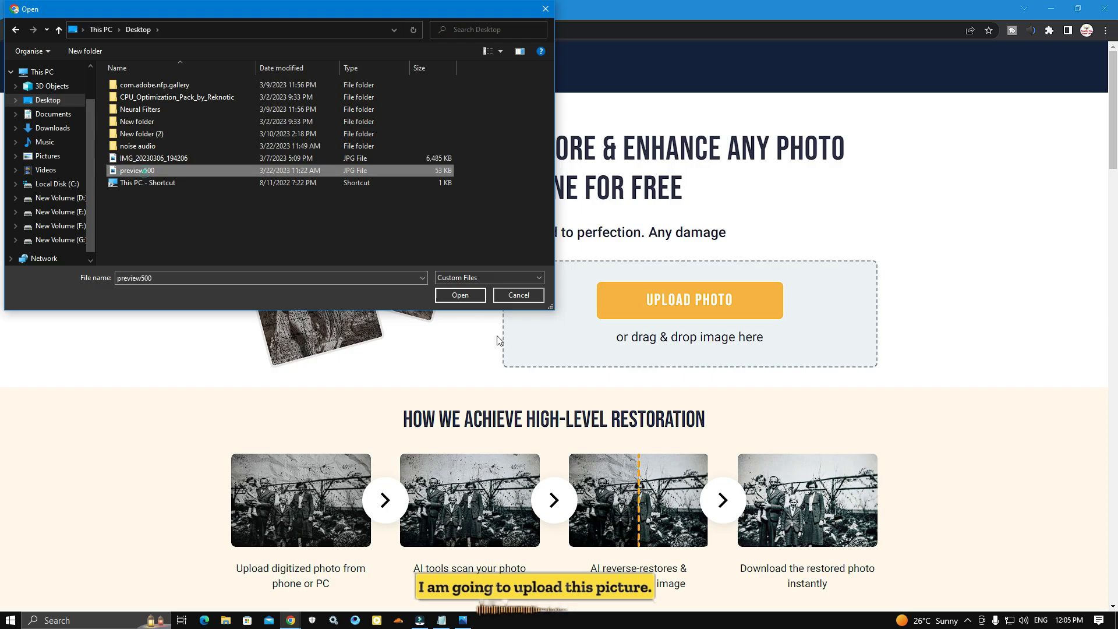
Upload the preview500 photo from the Desktop to PhotoBooth for restoration and download the restored photo.
left_click(460, 294)
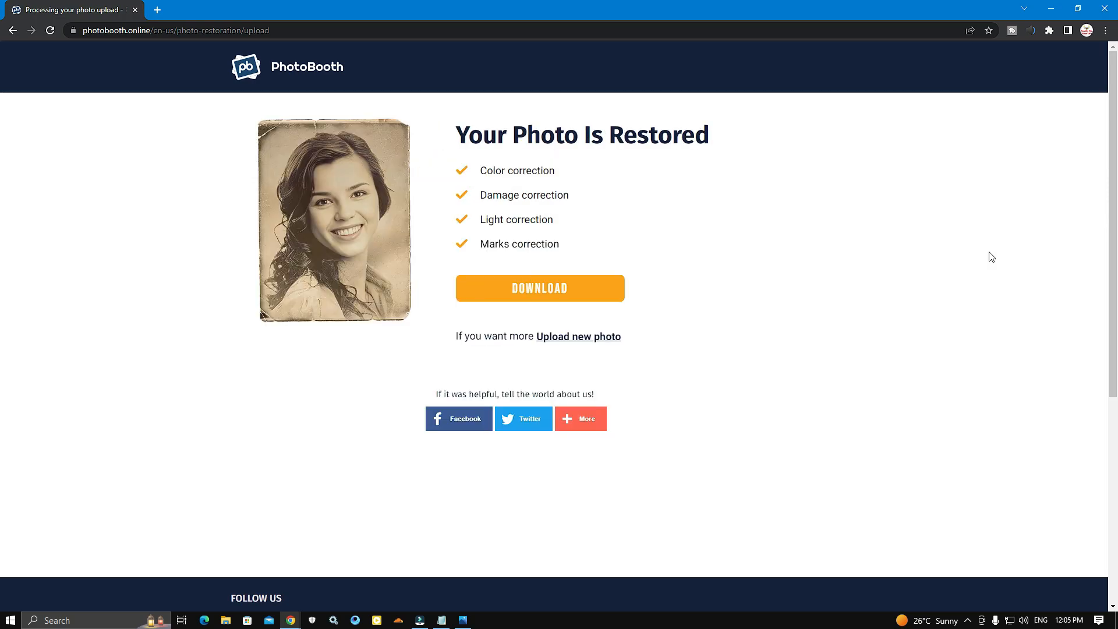
left_click(523, 292)
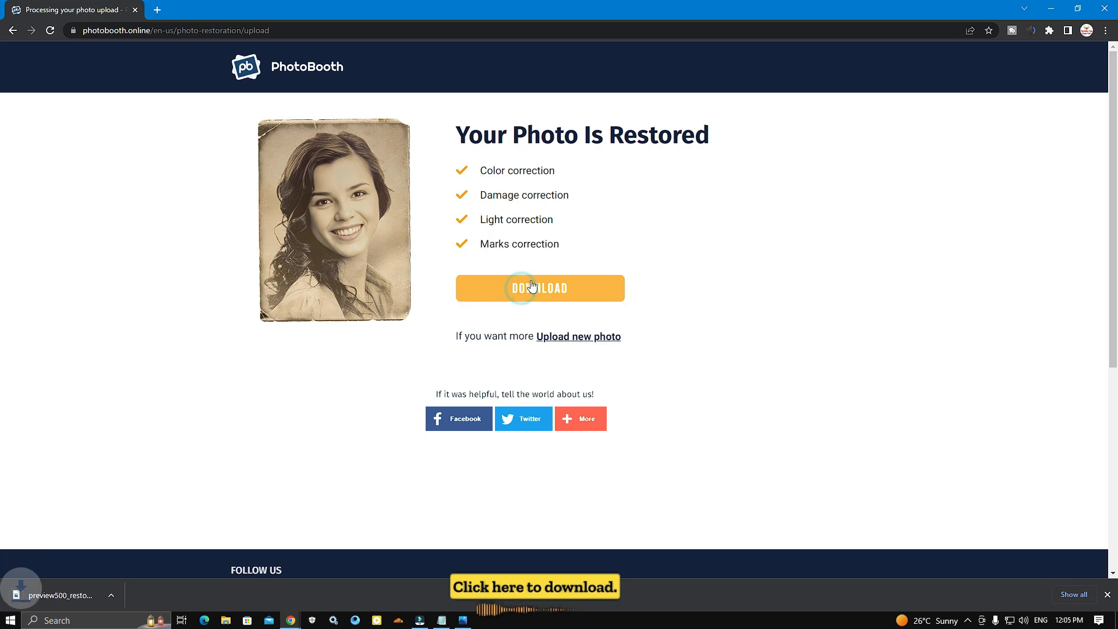
View the downloaded preview500_restored.jpeg beside the web page, and minimize the image viewer.
left_click(38, 604)
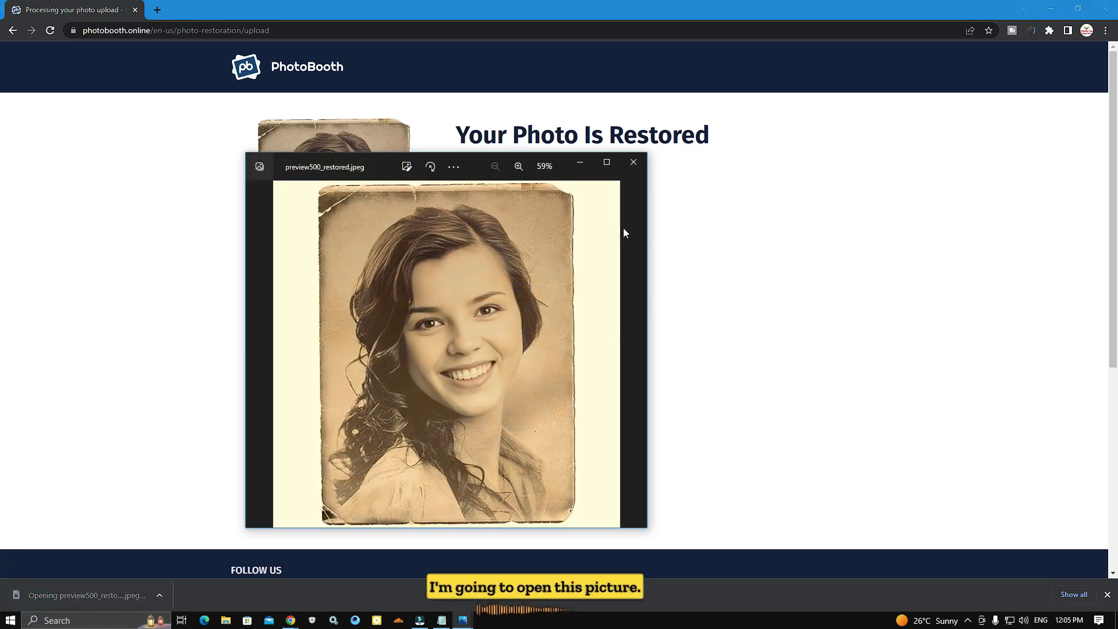
left_click_drag(481, 158, 811, 88)
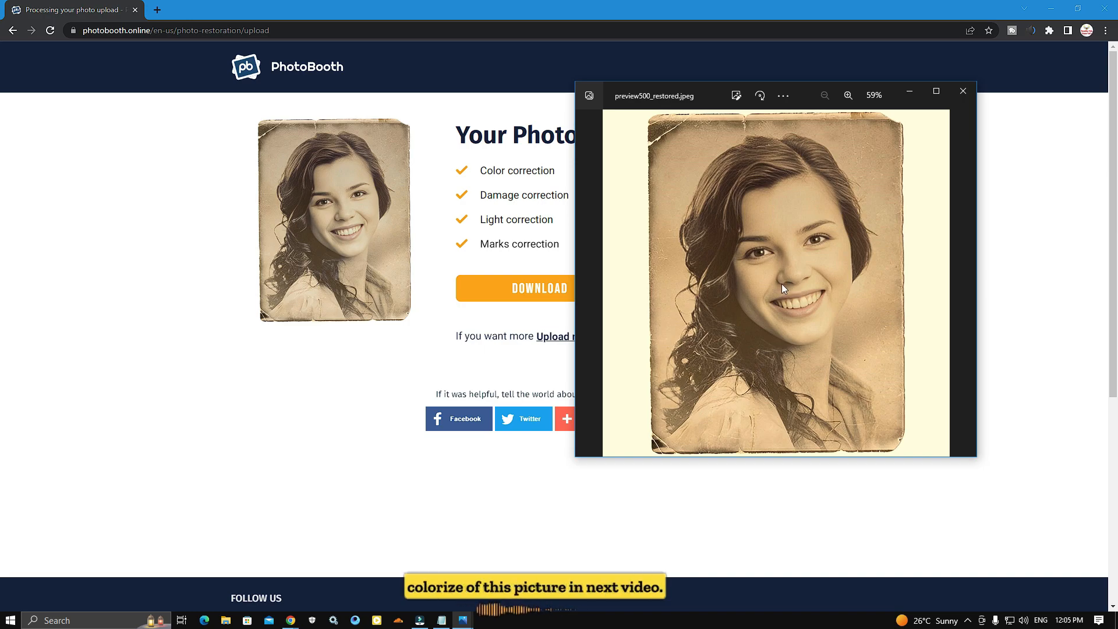
left_click(907, 97)
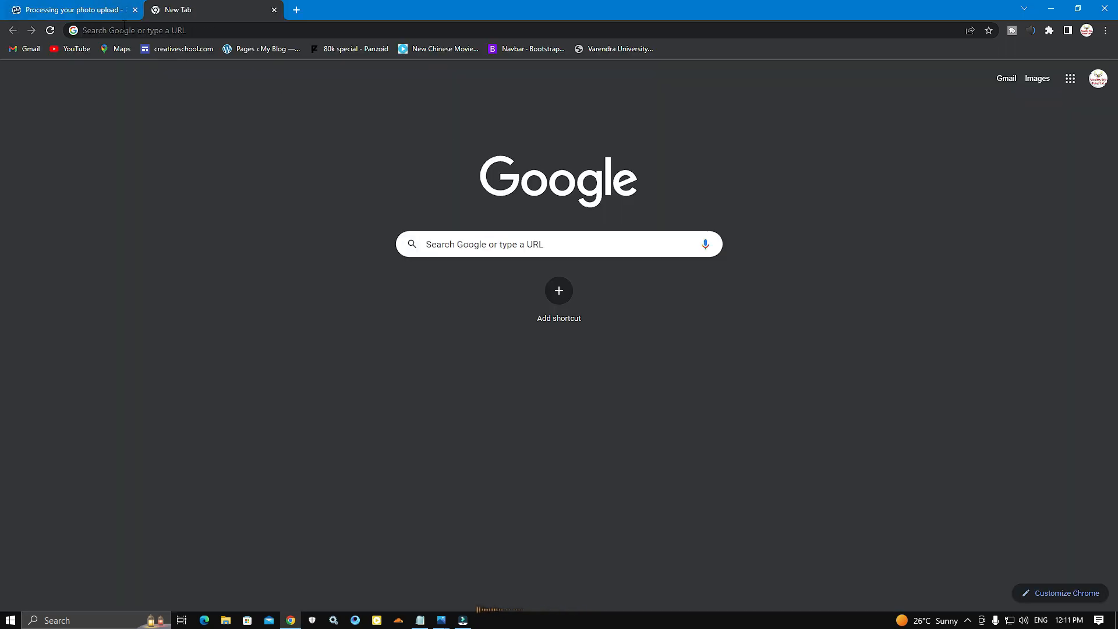
Open the LinangData photo restoration page at linangdata.com/photo-restoration and look through it.
left_click(116, 32)
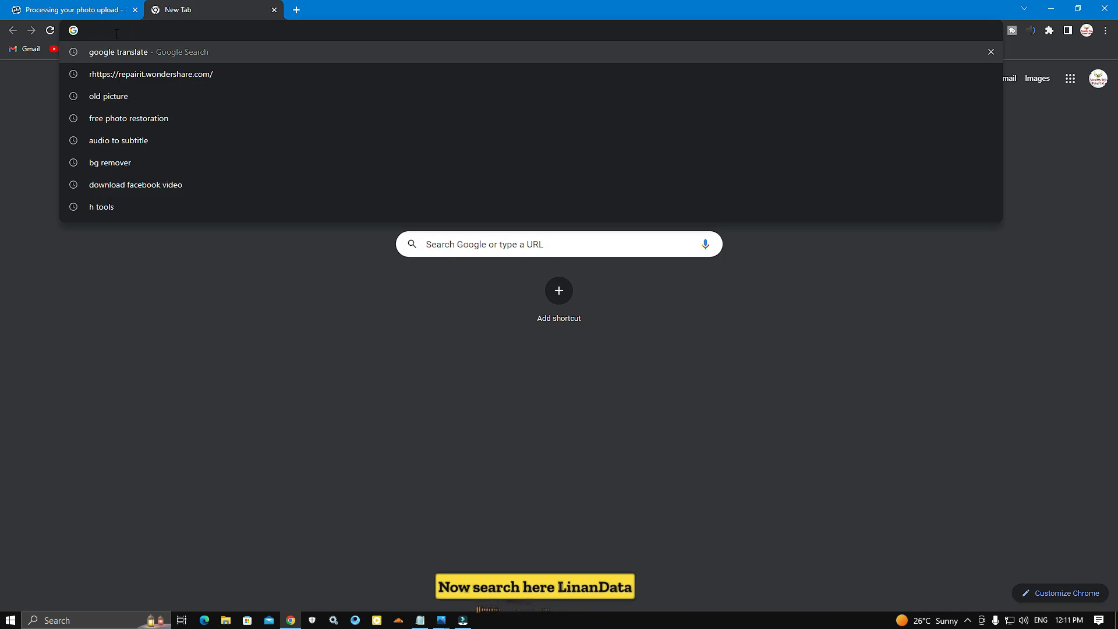
type("lina")
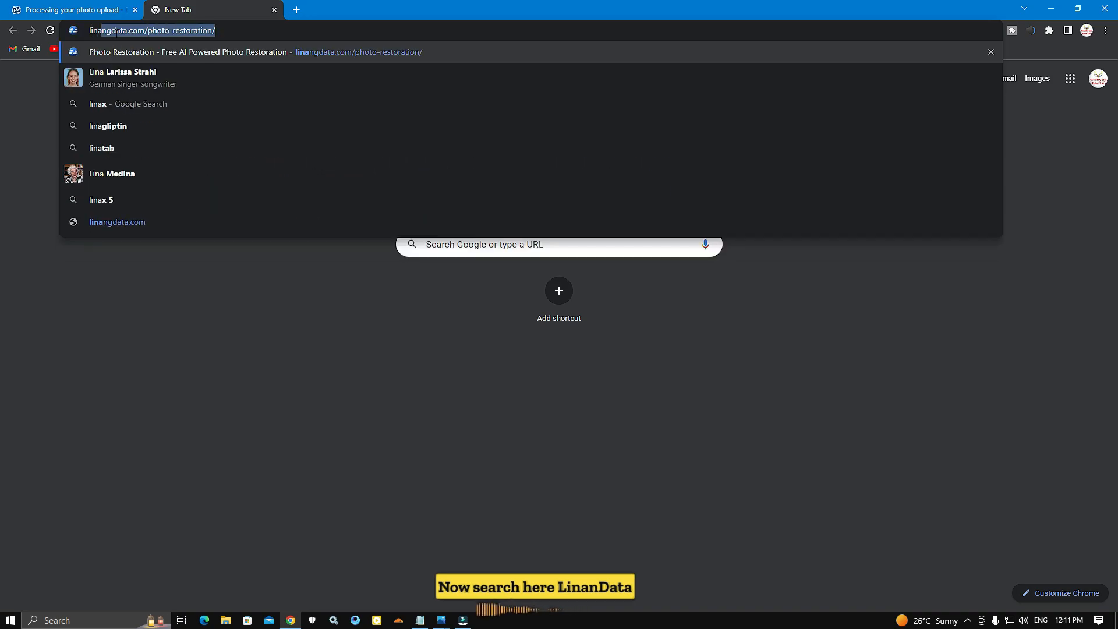
key("Return")
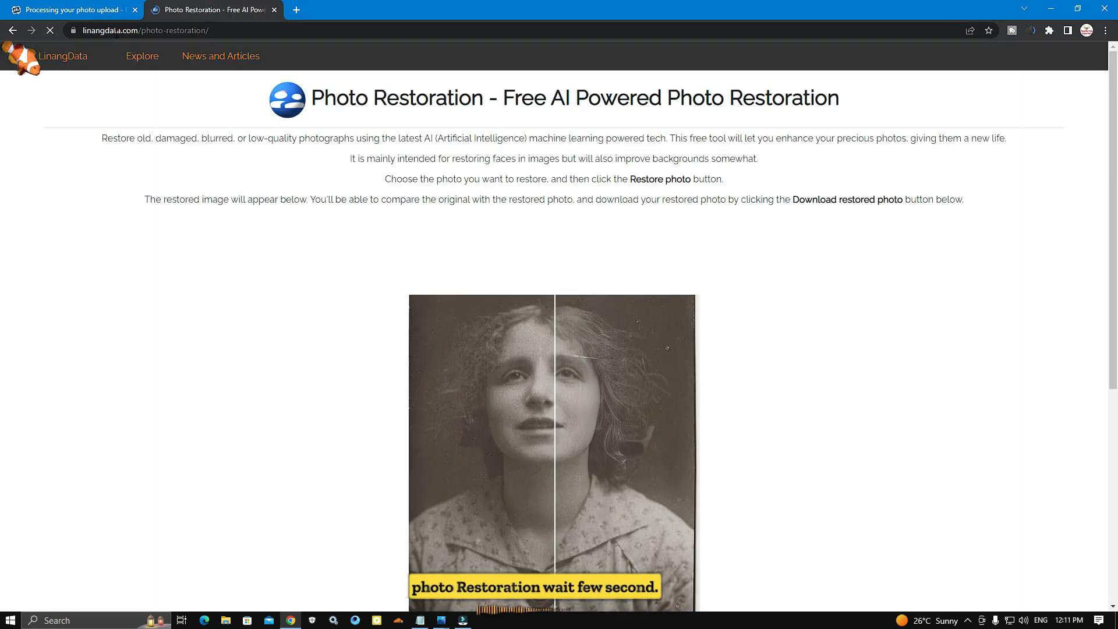
scroll(901, 260, "down", 6)
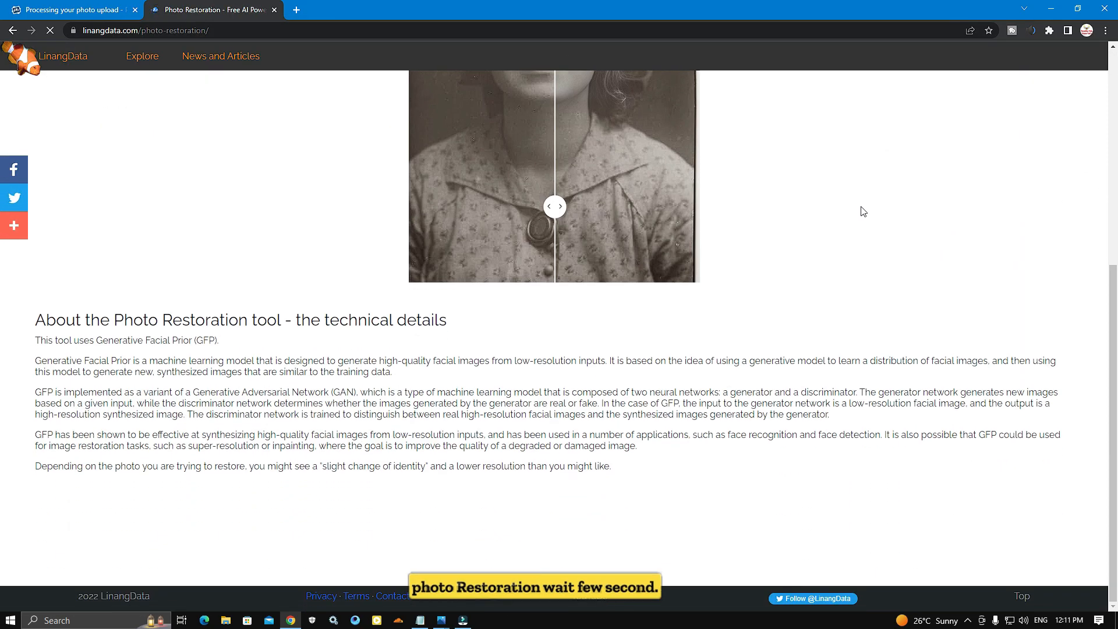
scroll(856, 209, "up", 6)
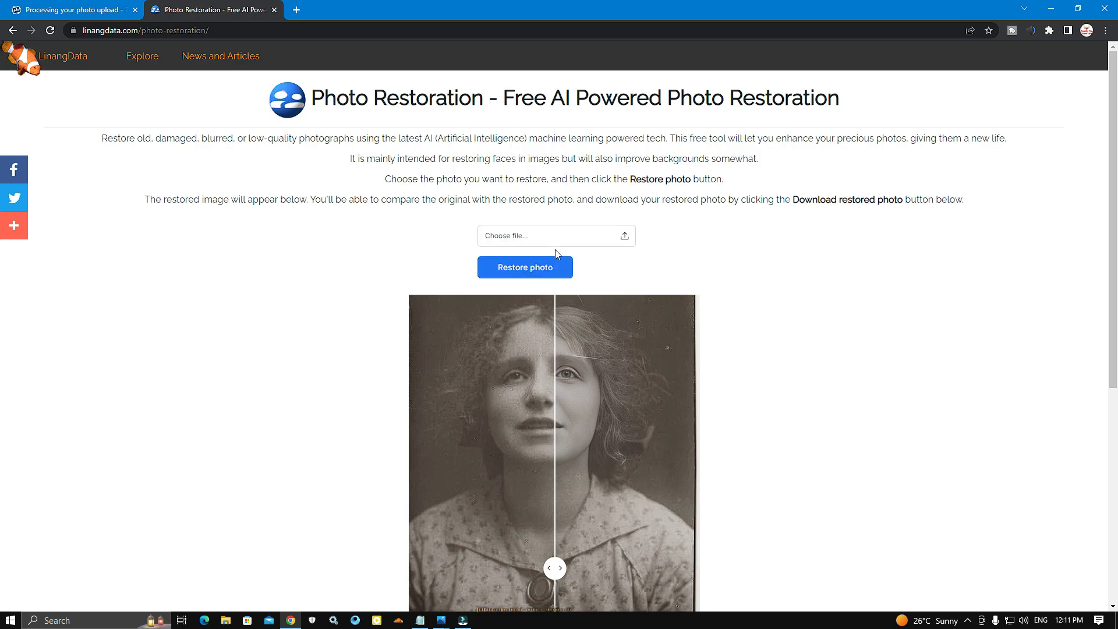
Choose preview500 from the Desktop as the photo on the LinangData page and run the restoration.
left_click(568, 233)
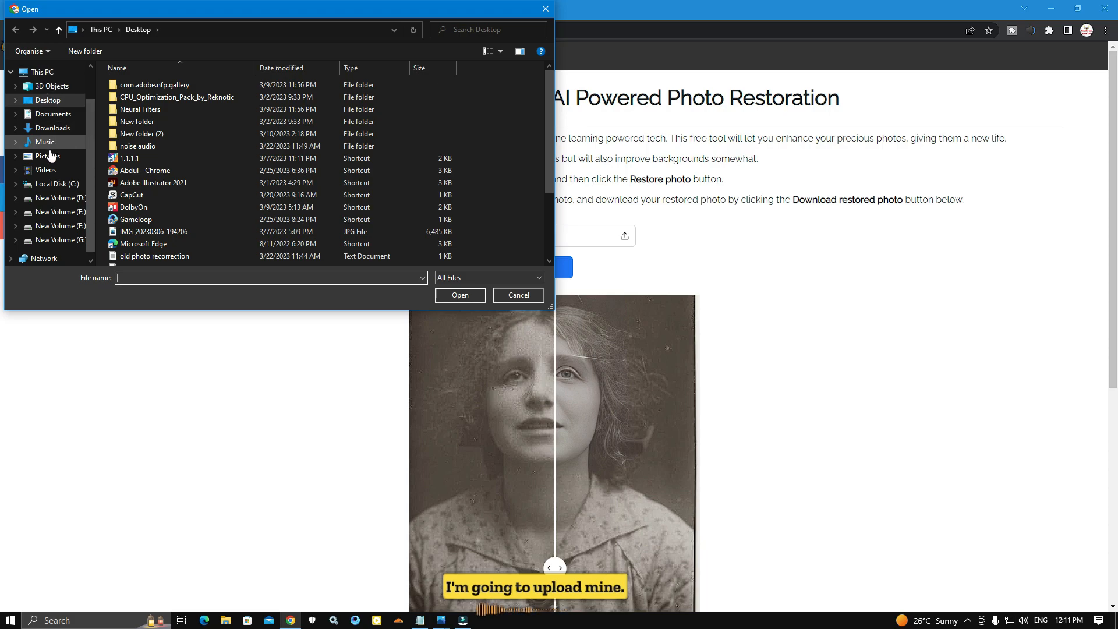
left_click(45, 100)
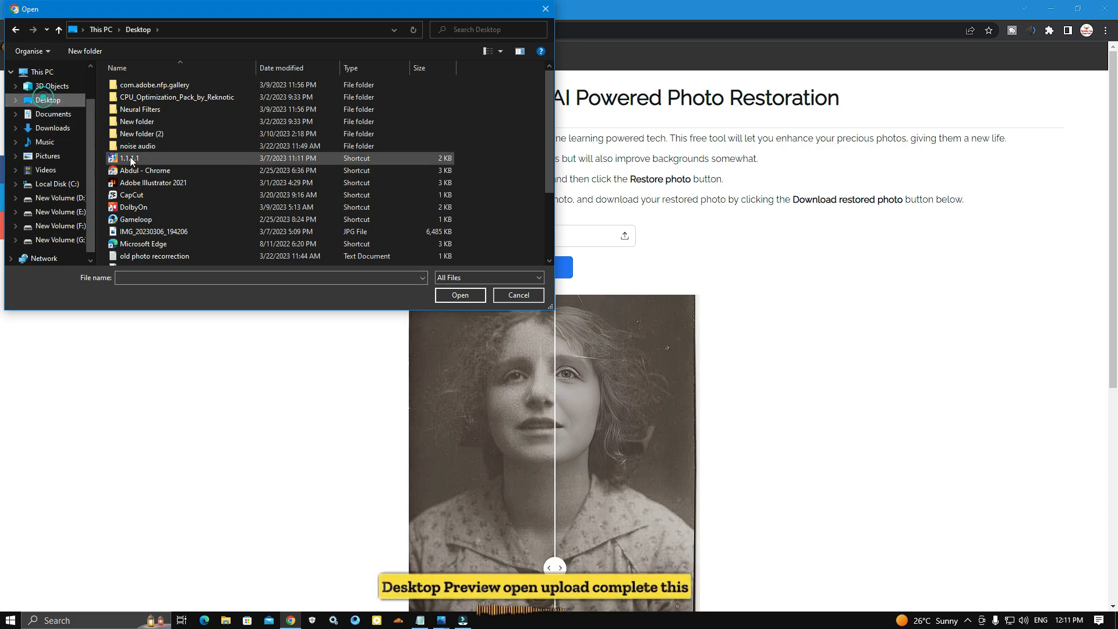
scroll(150, 195, "down", 3)
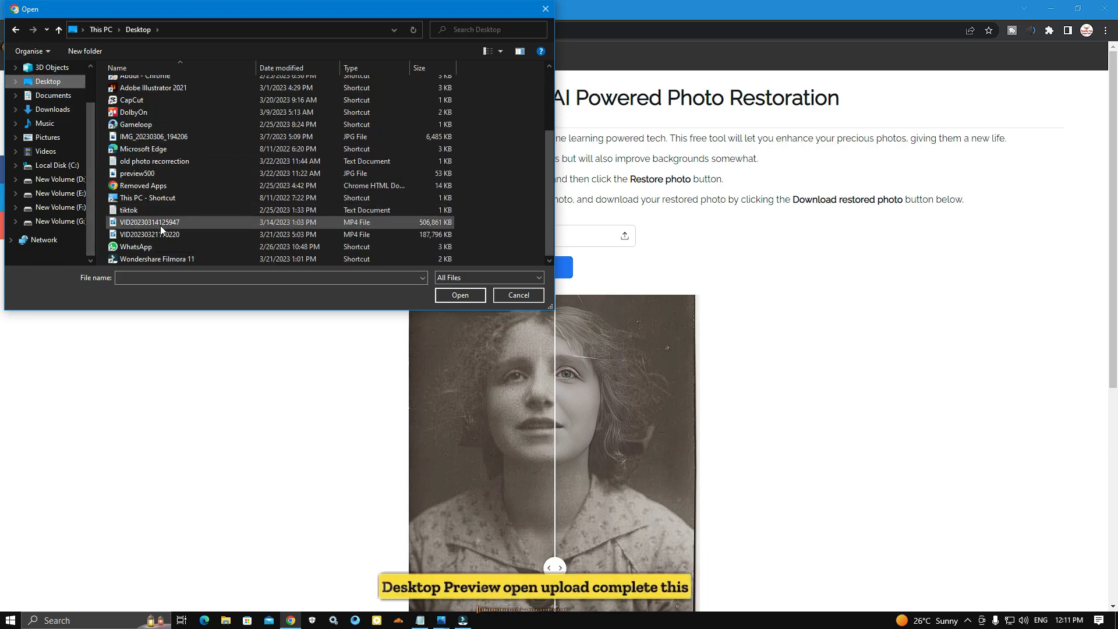
left_click(140, 173)
left_click(482, 295)
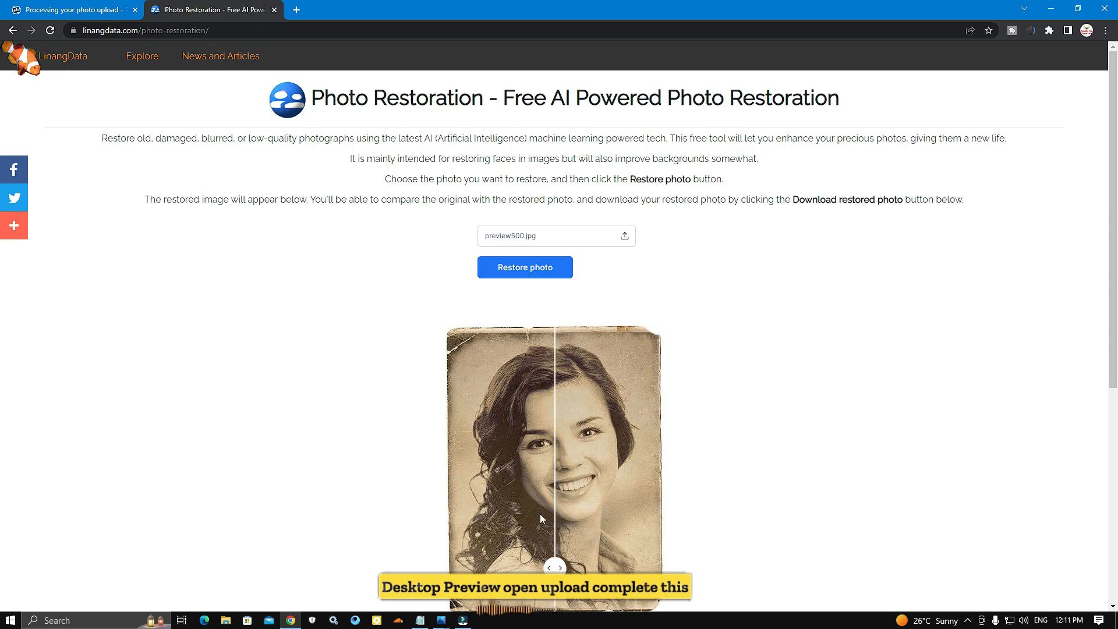
left_click_drag(555, 567, 592, 569)
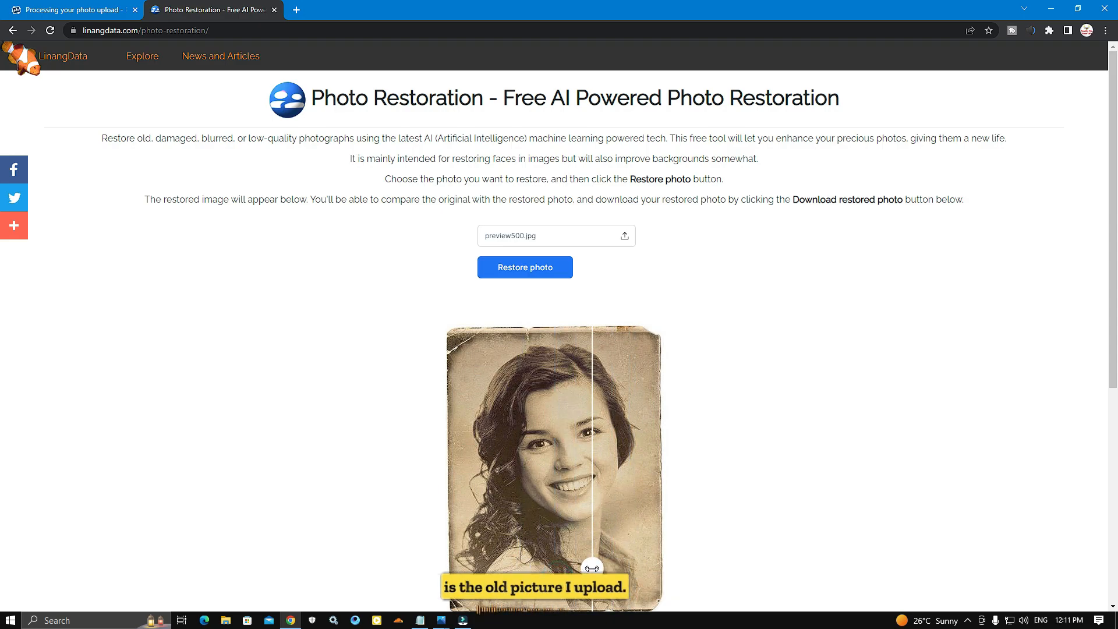
left_click(525, 271)
Compare the original with the restored photo using the comparison slider, and download the restored photo.
scroll(889, 337, "down", 3)
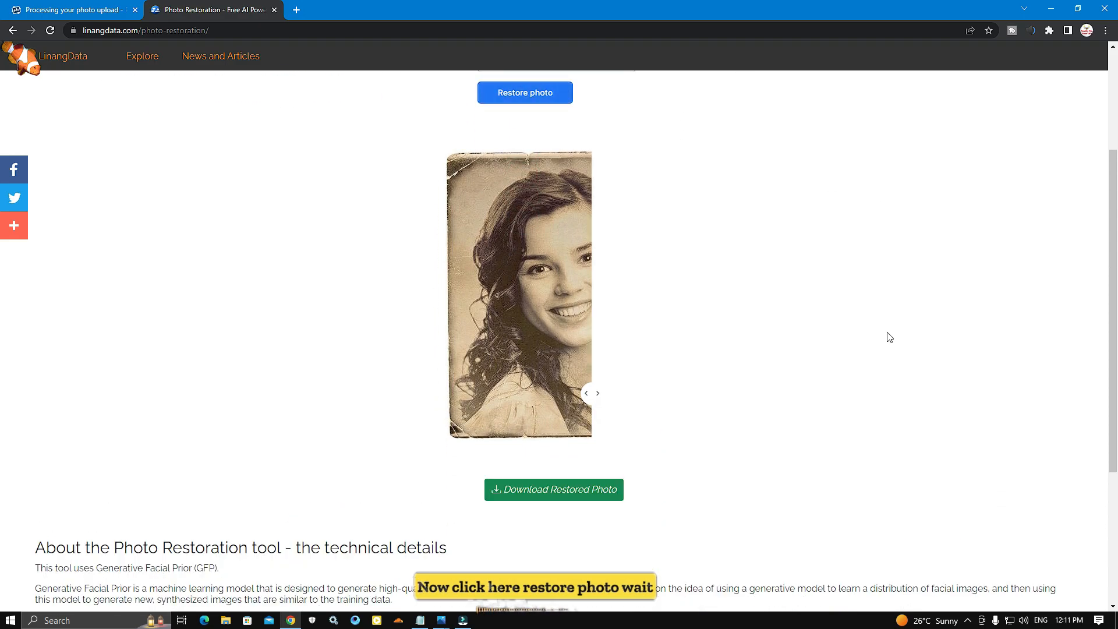
scroll(889, 338, "down", 1)
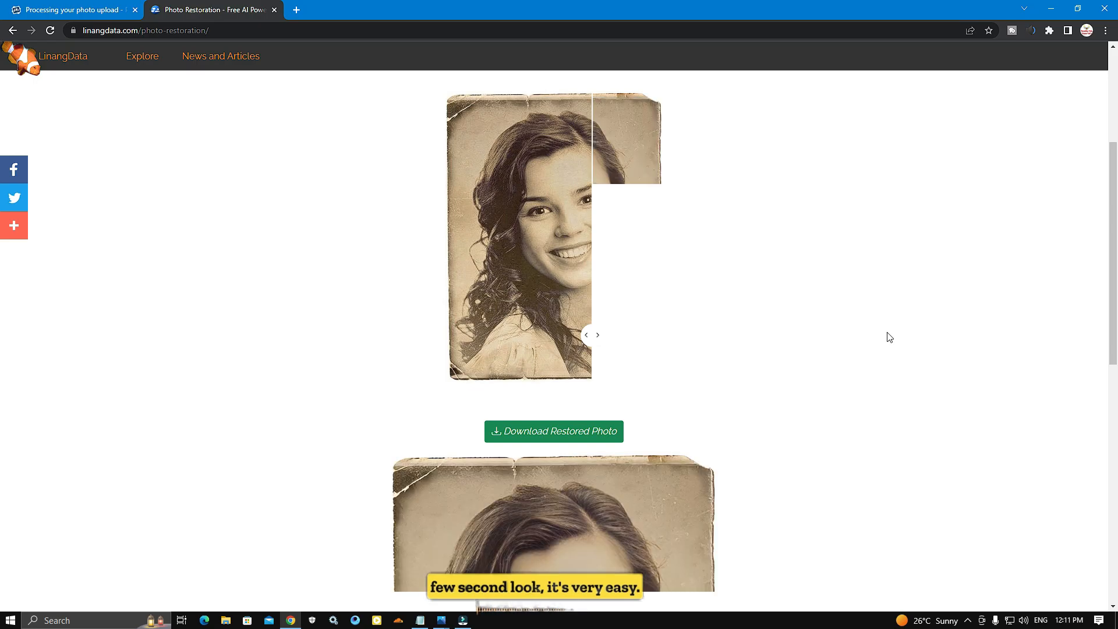
scroll(889, 338, "down", 2)
scroll(889, 338, "up", 5)
left_click_drag(591, 510, 469, 543)
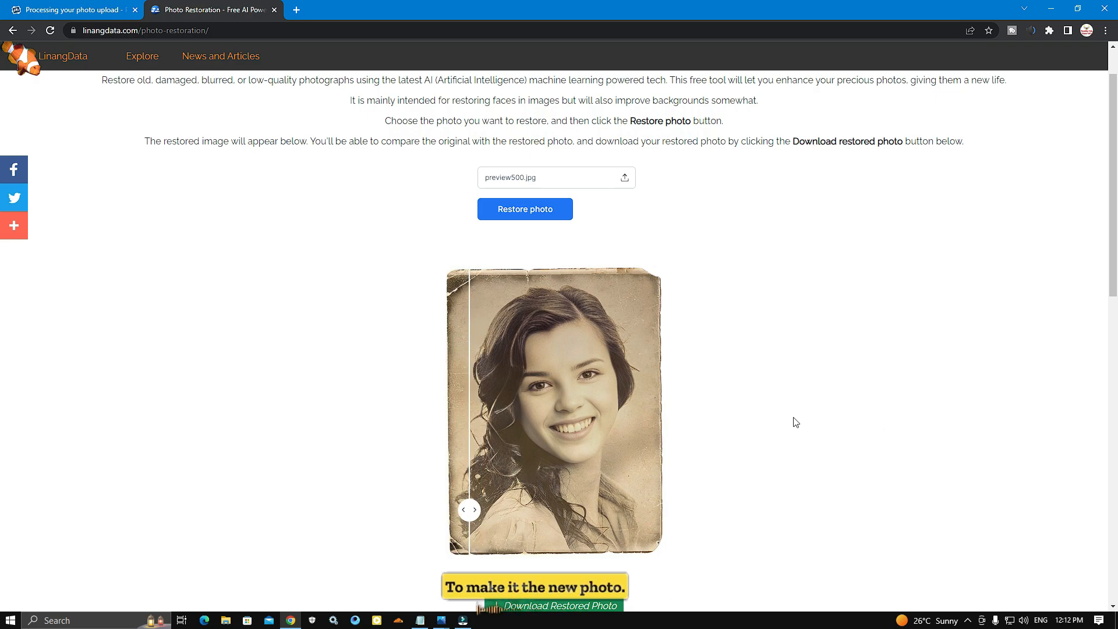
scroll(795, 421, "down", 9)
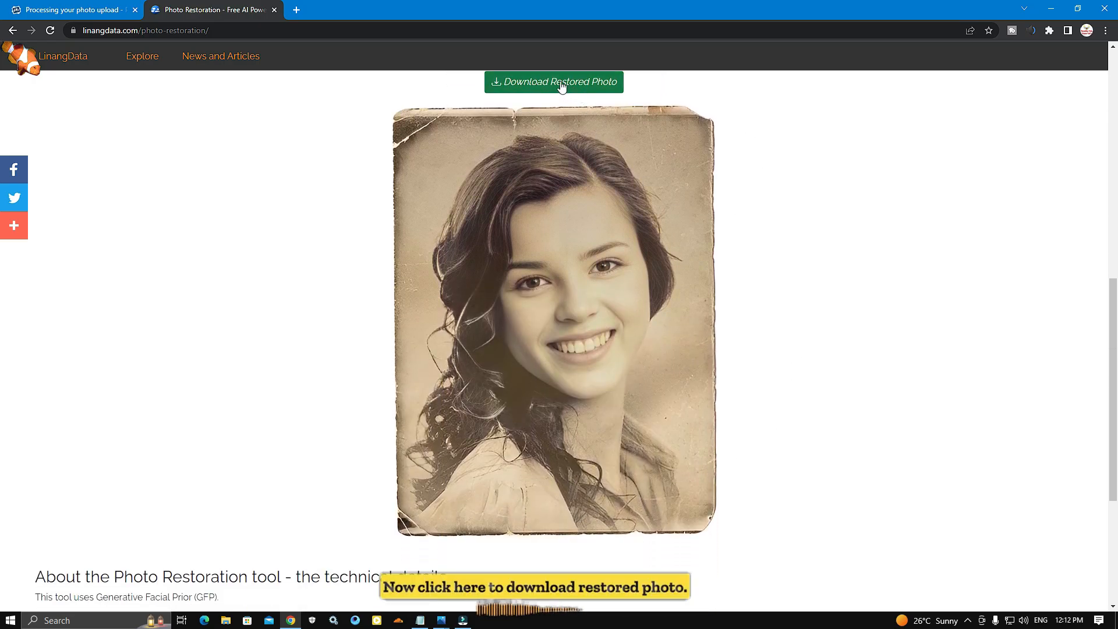
left_click(561, 85)
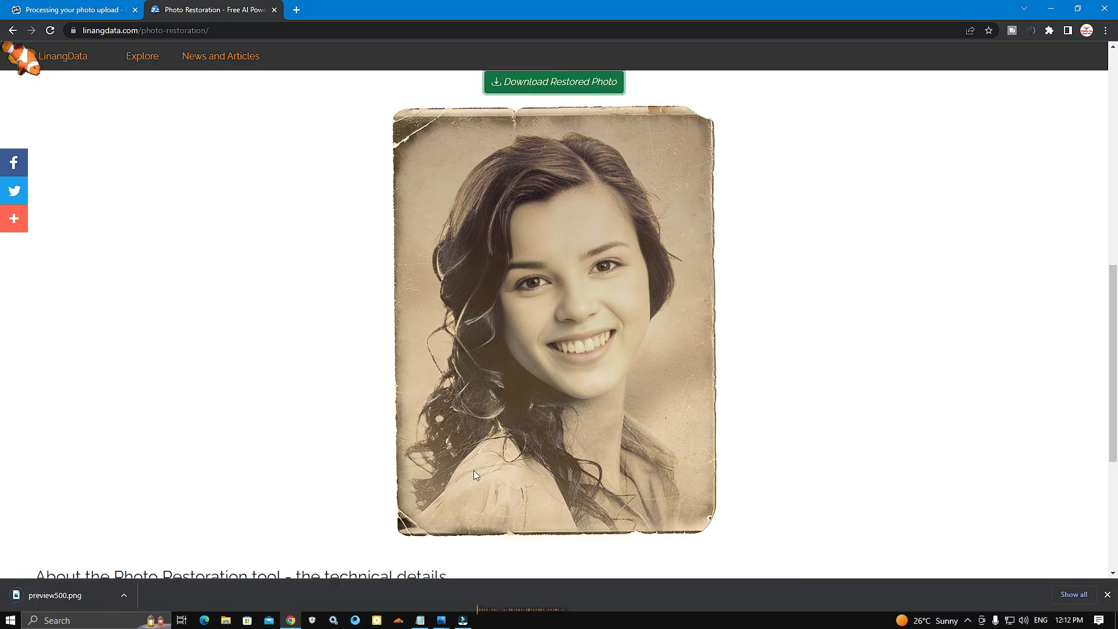
Open the imagecolorizer.com home page in a new browser tab.
left_click(297, 10)
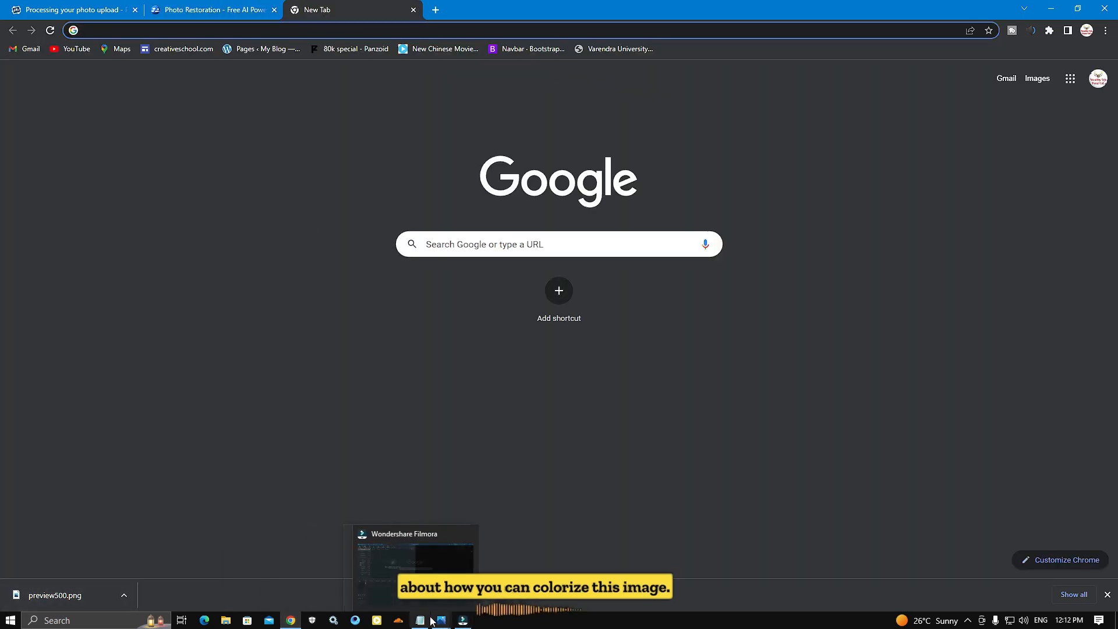
mouse_move(437, 624)
left_click(94, 30)
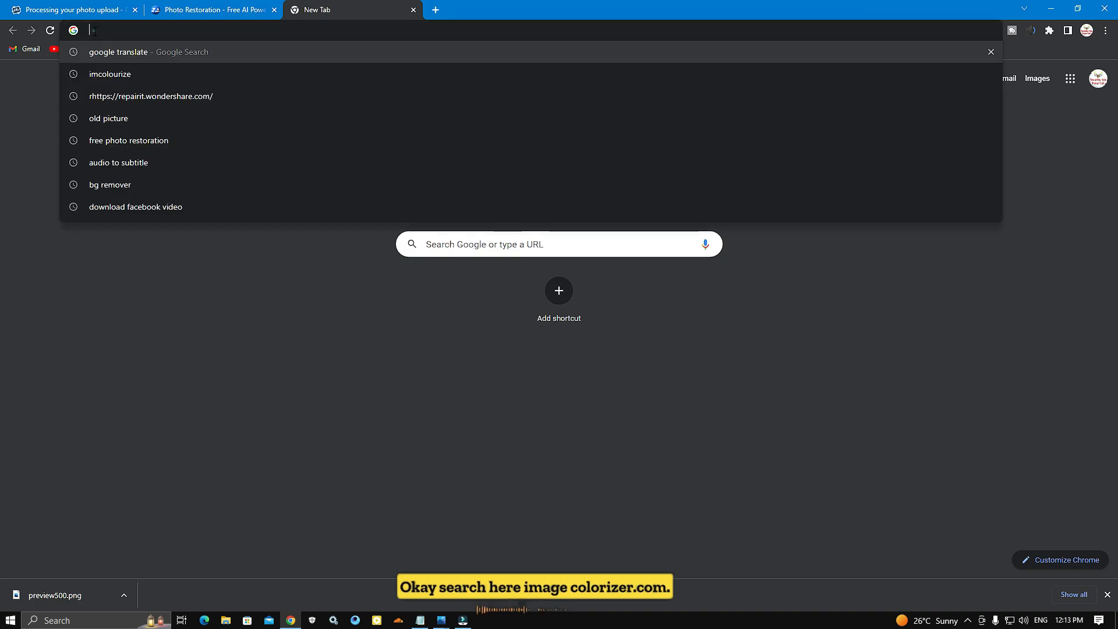
type("imagecolorizer")
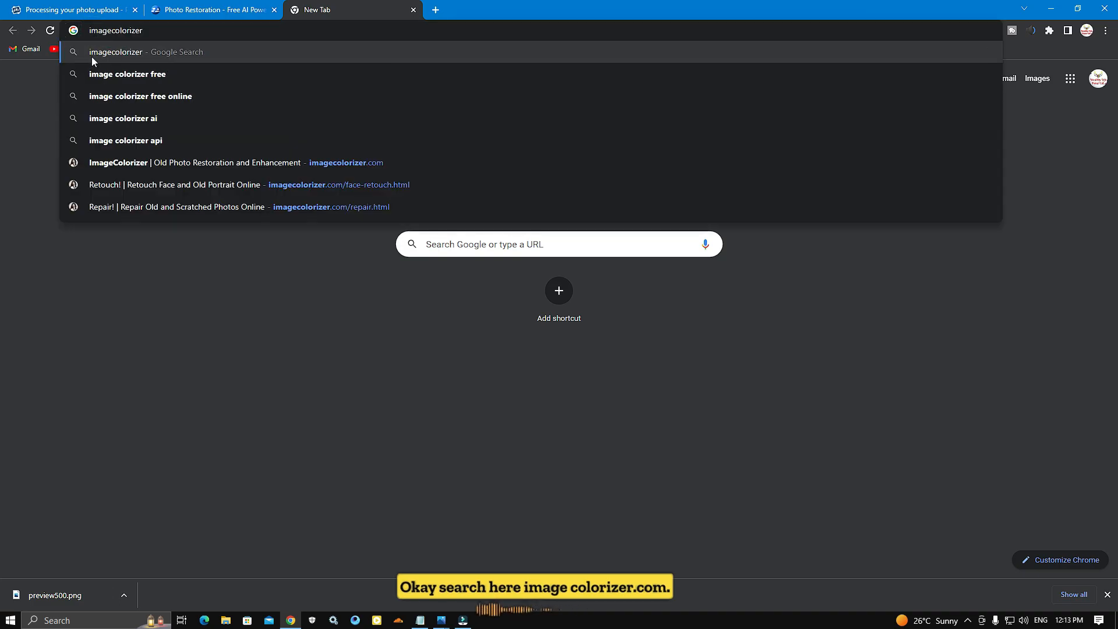
left_click(260, 161)
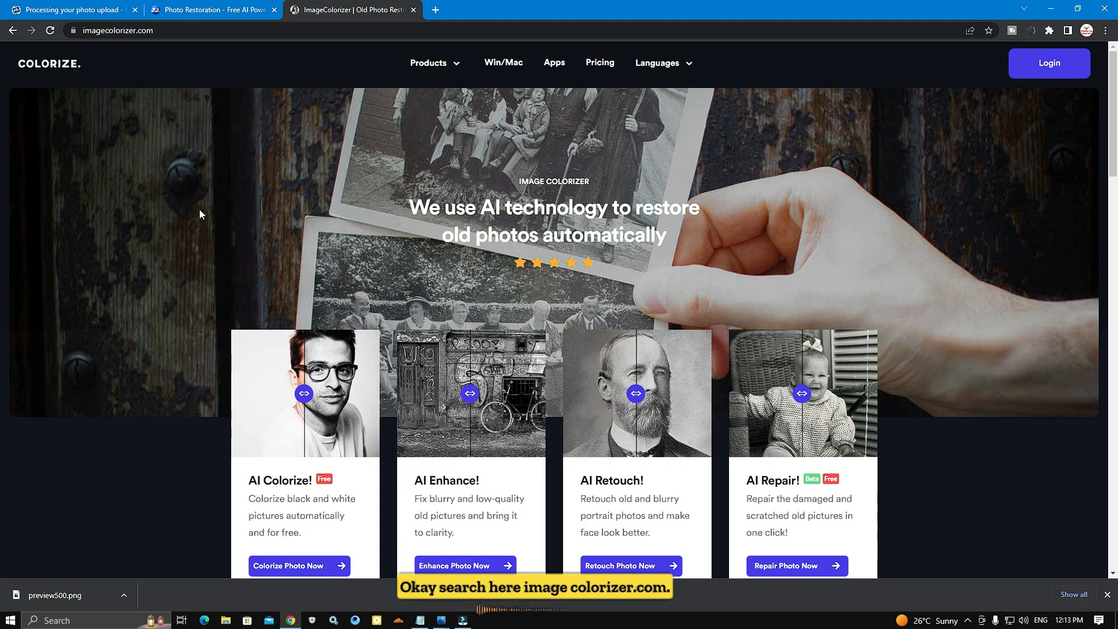
Open the AI Colorize tool, add the preview500 PNG from the Downloads folder, and start colorizing it.
scroll(424, 359, "down", 4)
left_click(301, 330)
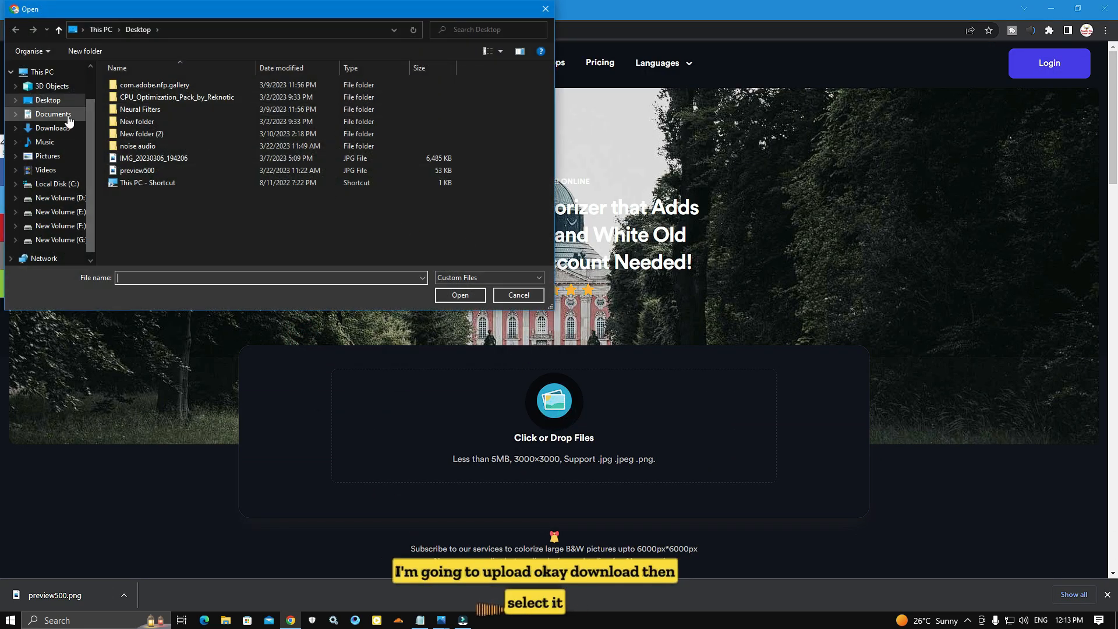
left_click(57, 129)
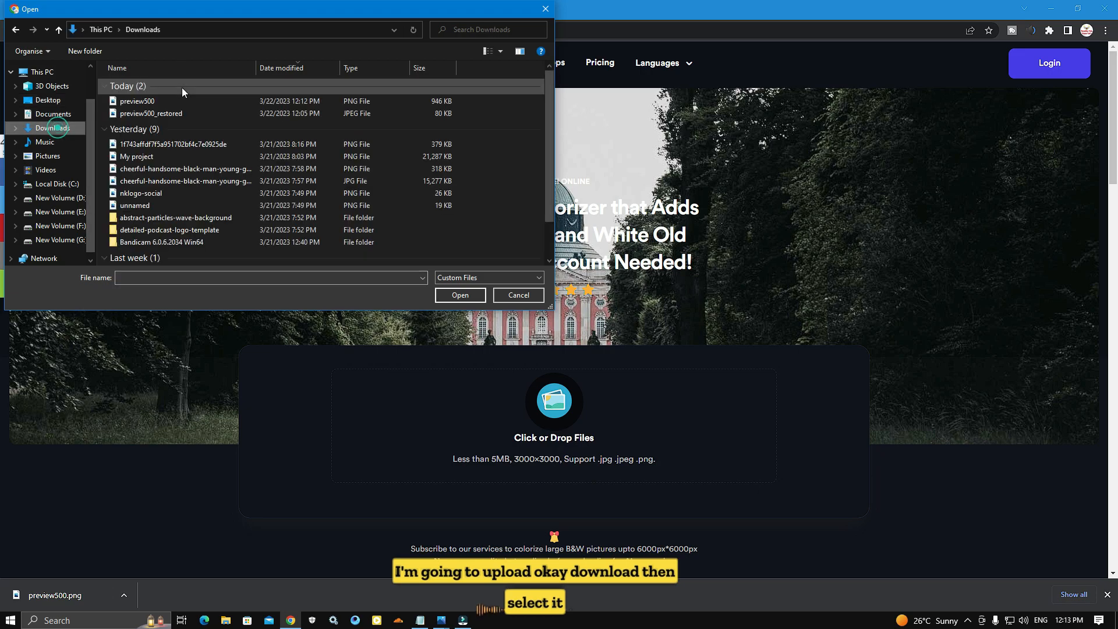
left_click(152, 103)
left_click(449, 296)
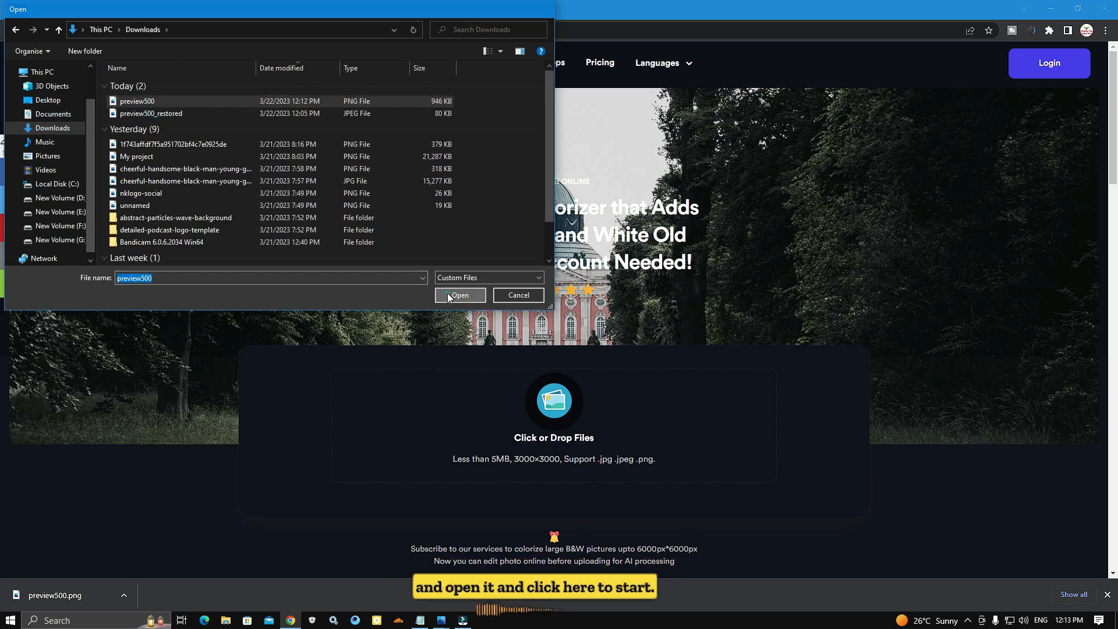
scroll(885, 400, "down", 3)
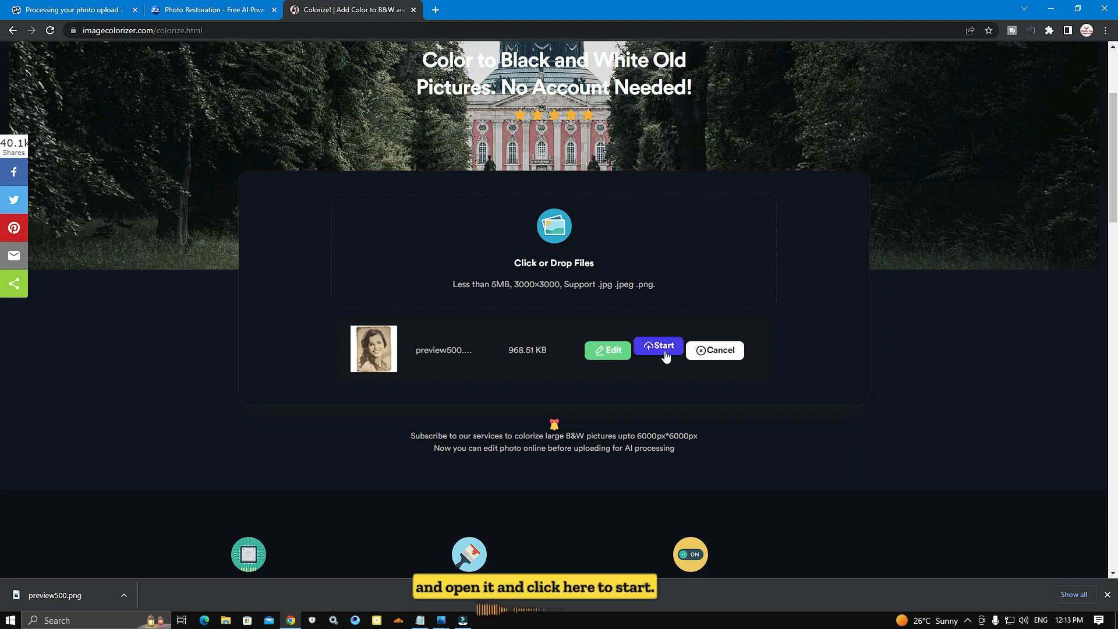
left_click(663, 349)
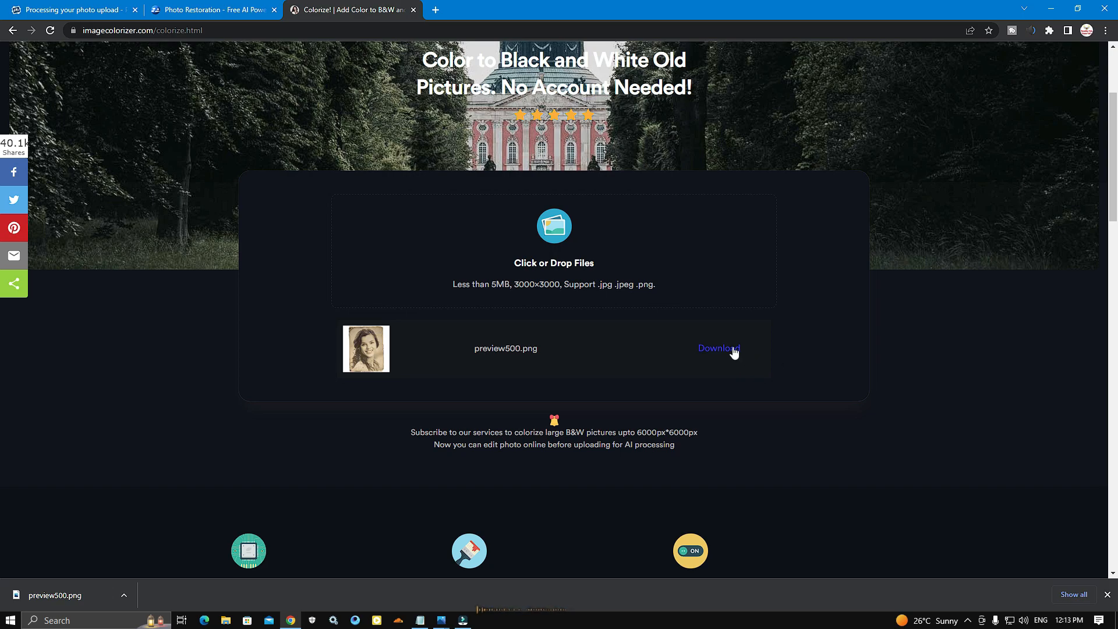
Open the colorized result at full size and save the image to the computer.
left_click(728, 354)
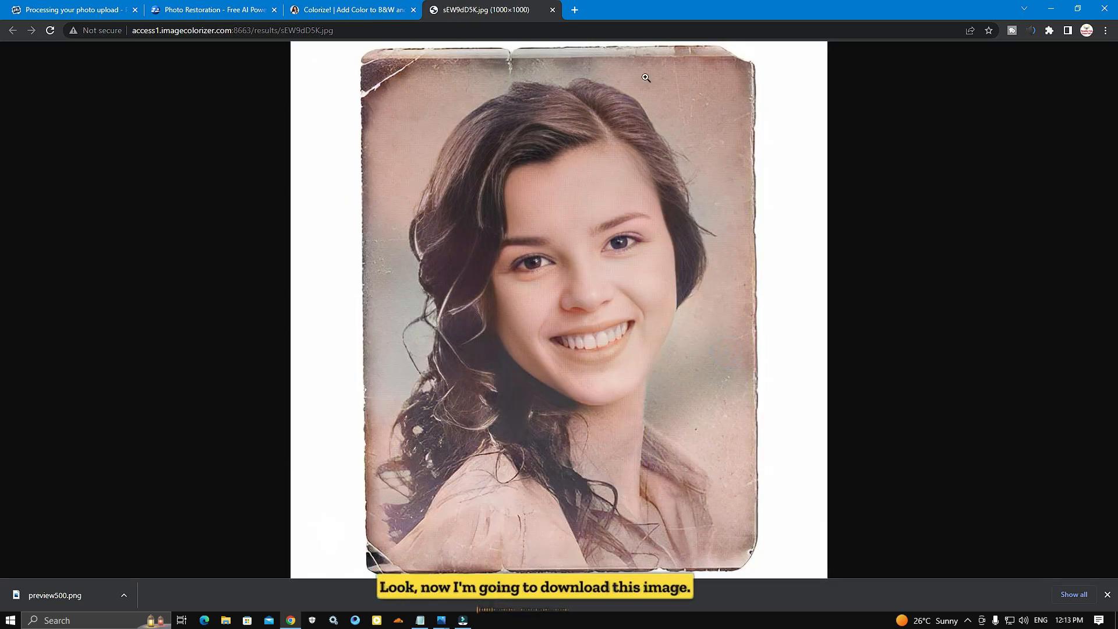
right_click(509, 179)
left_click(553, 205)
left_click(455, 297)
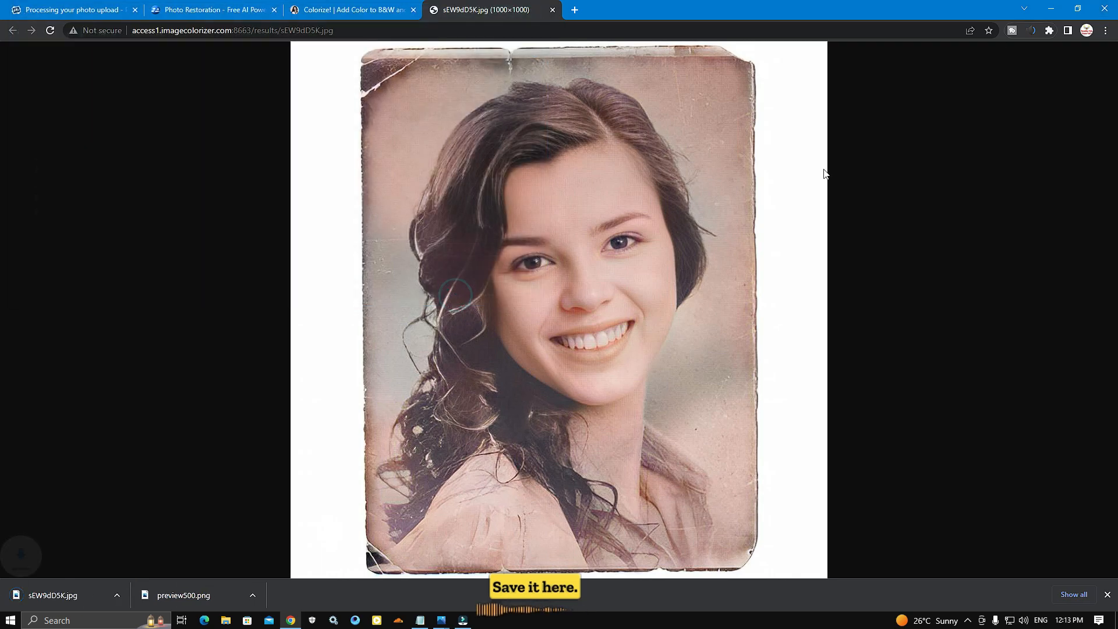
Open the downloaded preview500.png, compare it side by side with the colorized image, and minimize the viewer.
left_click(212, 603)
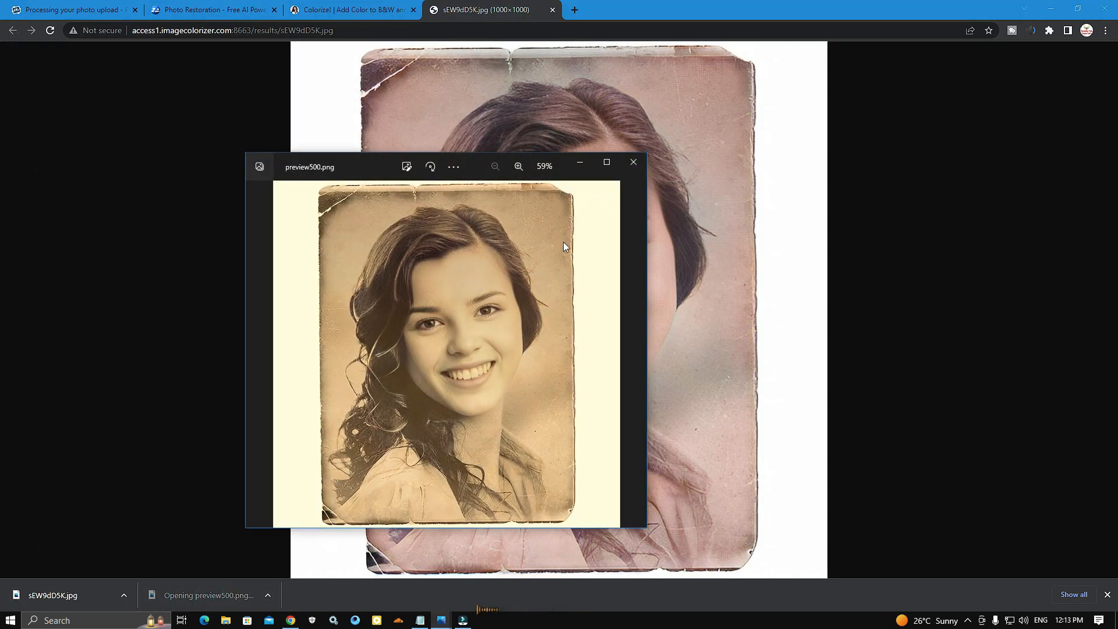
left_click(541, 303)
left_click(482, 161)
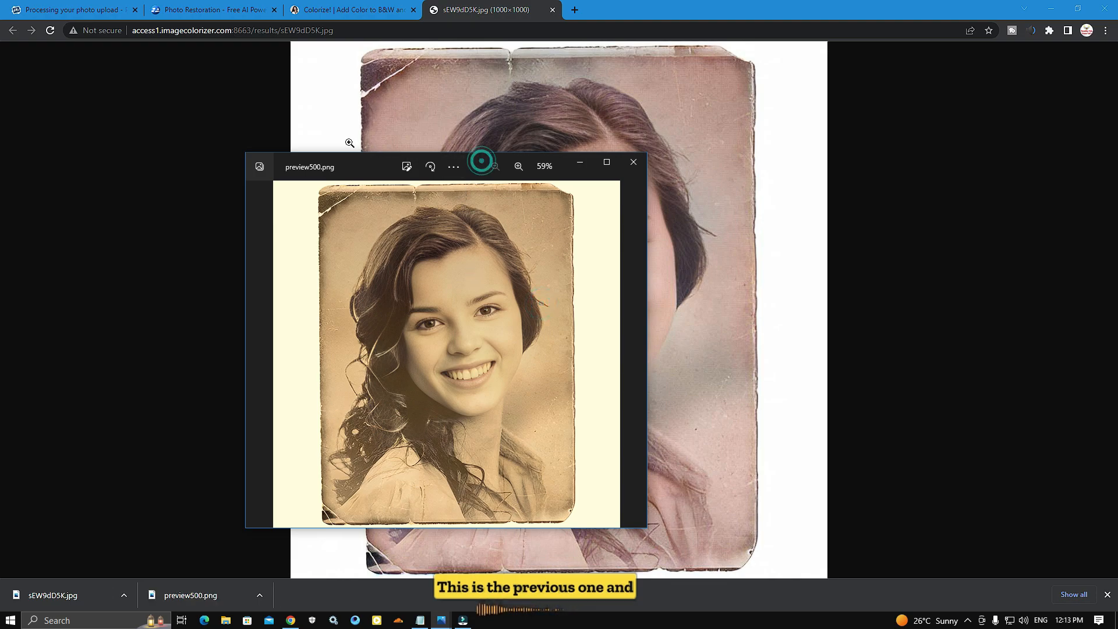
left_click_drag(481, 161, 276, 119)
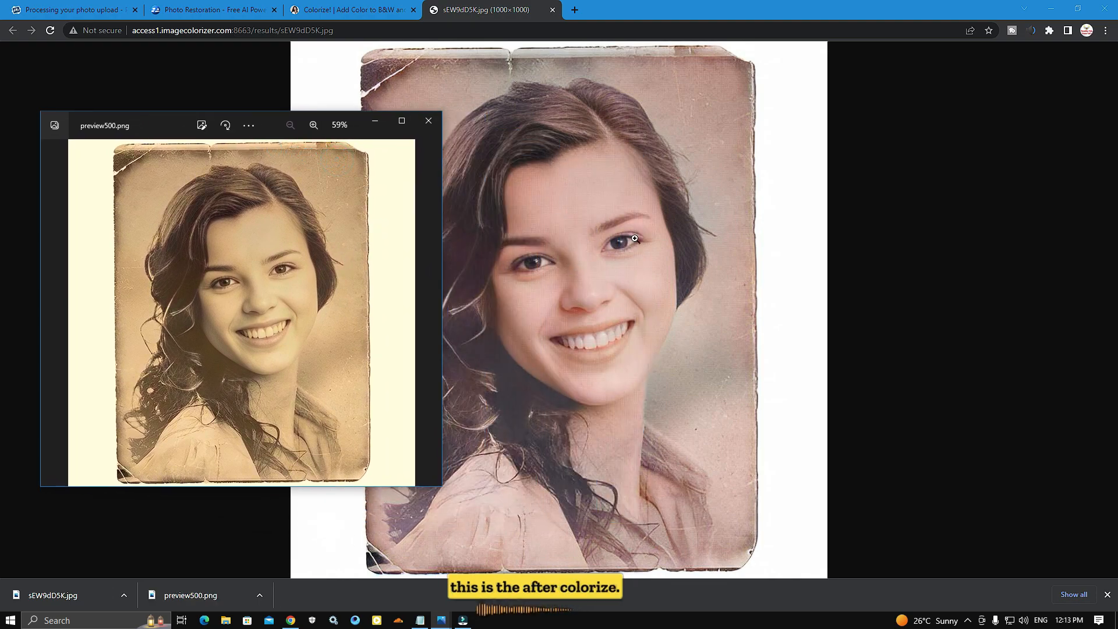
left_click(382, 124)
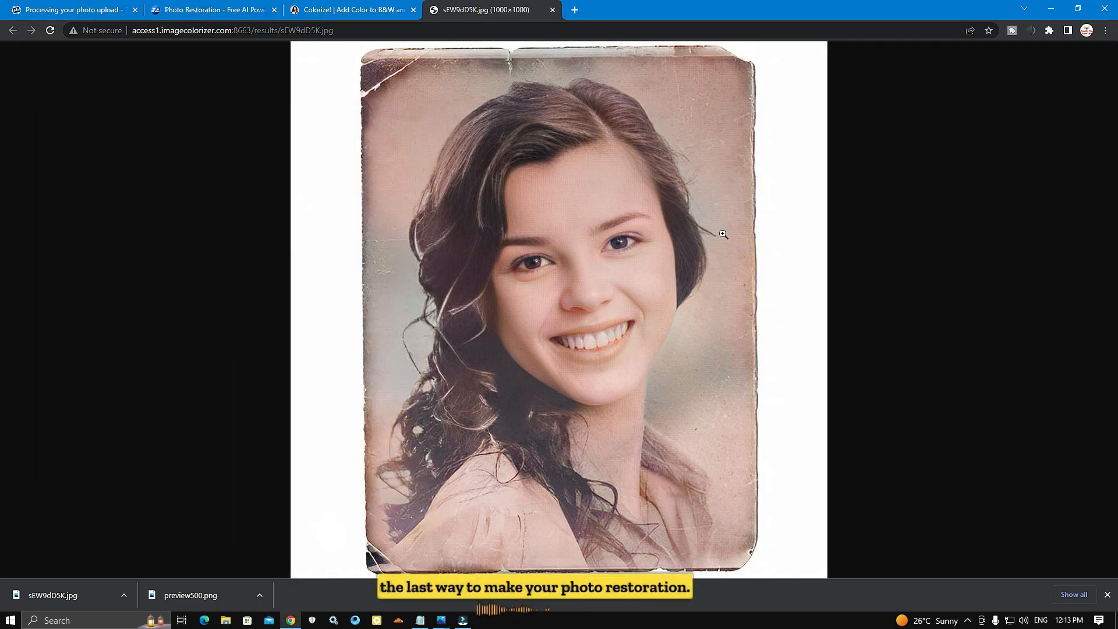
Minimize the browser and open the recent file preview500.jpg in Photoshop.
left_click(1050, 8)
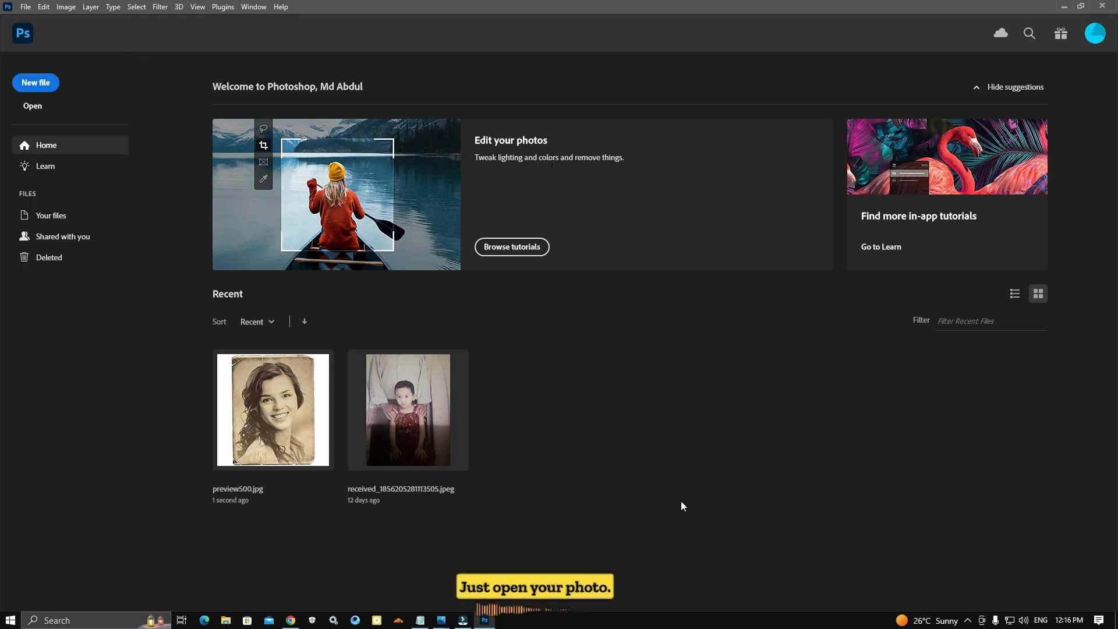
left_click(237, 406)
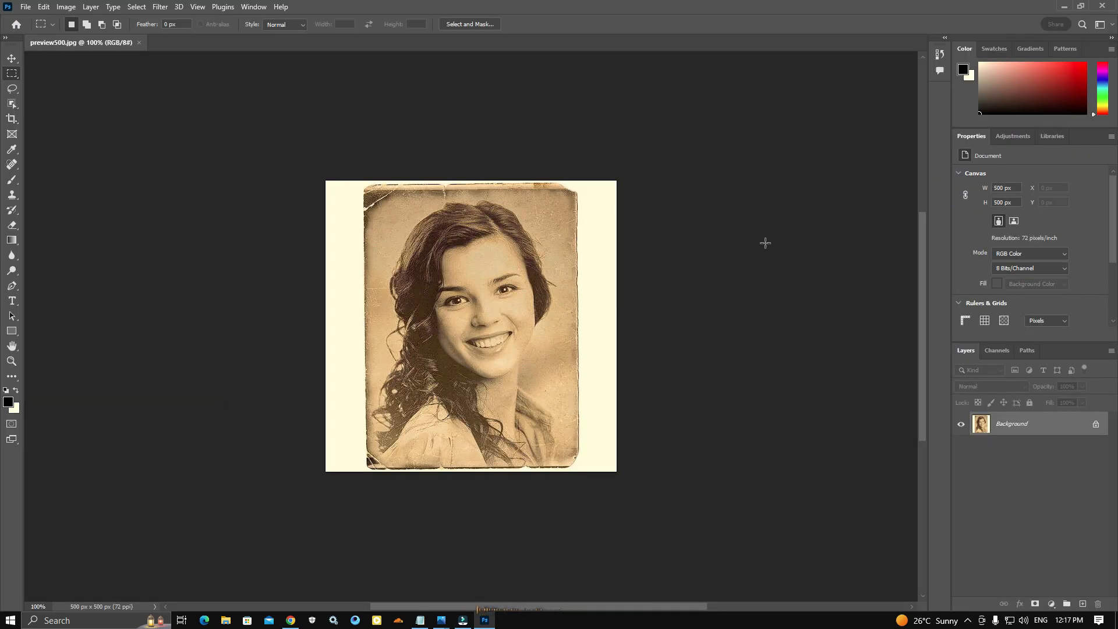
Enable the Photo Restoration and Colorize neural filters on the old portrait photo.
left_click(160, 7)
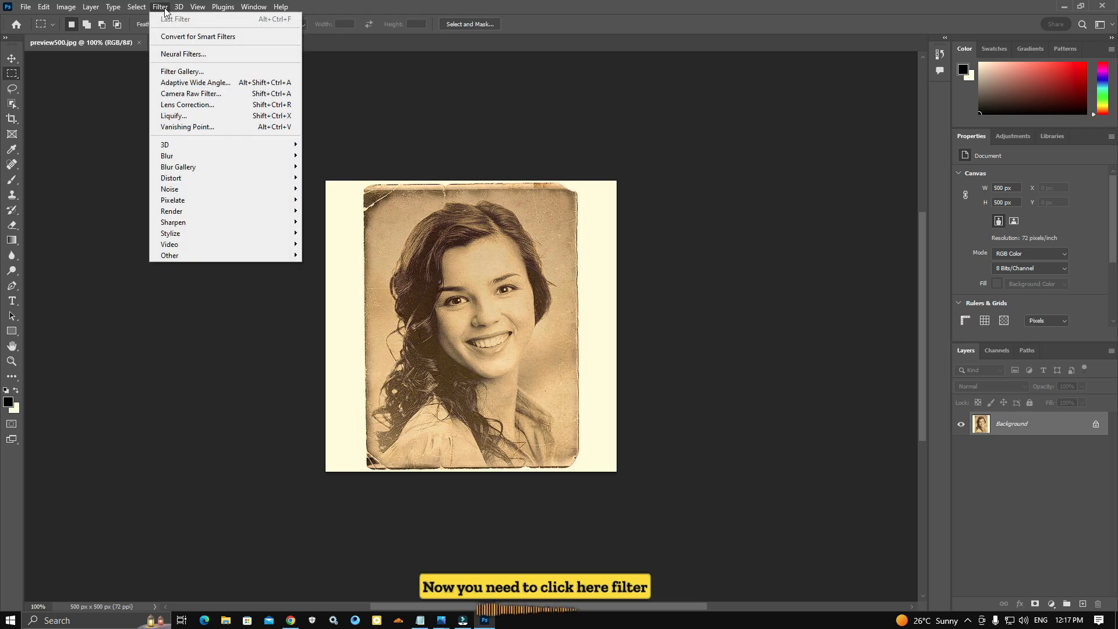
left_click(188, 52)
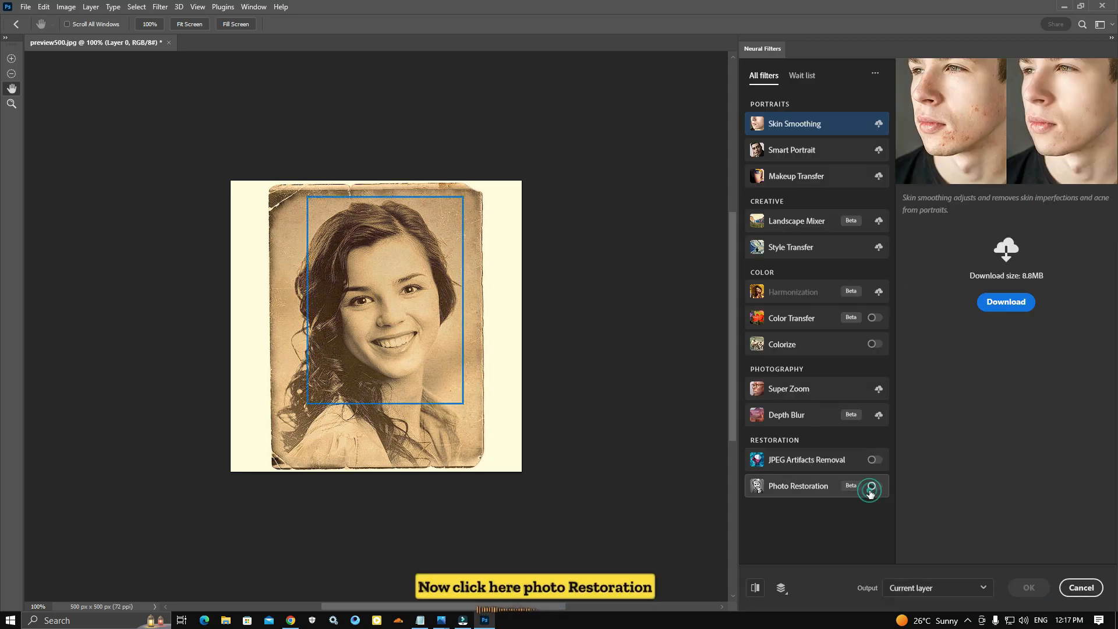
left_click(812, 487)
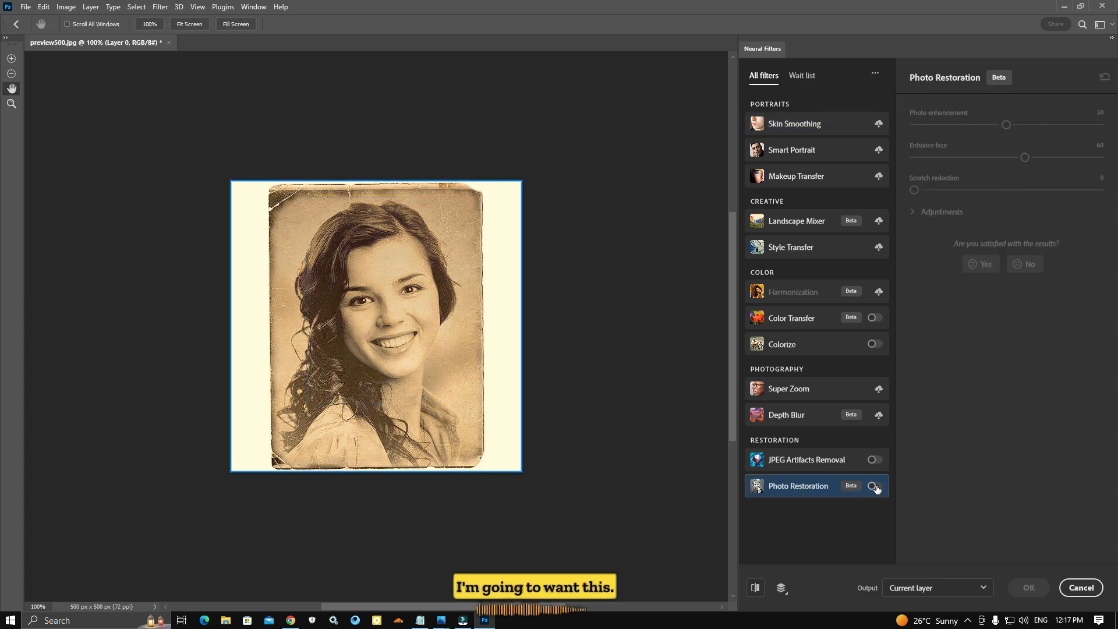
left_click(874, 489)
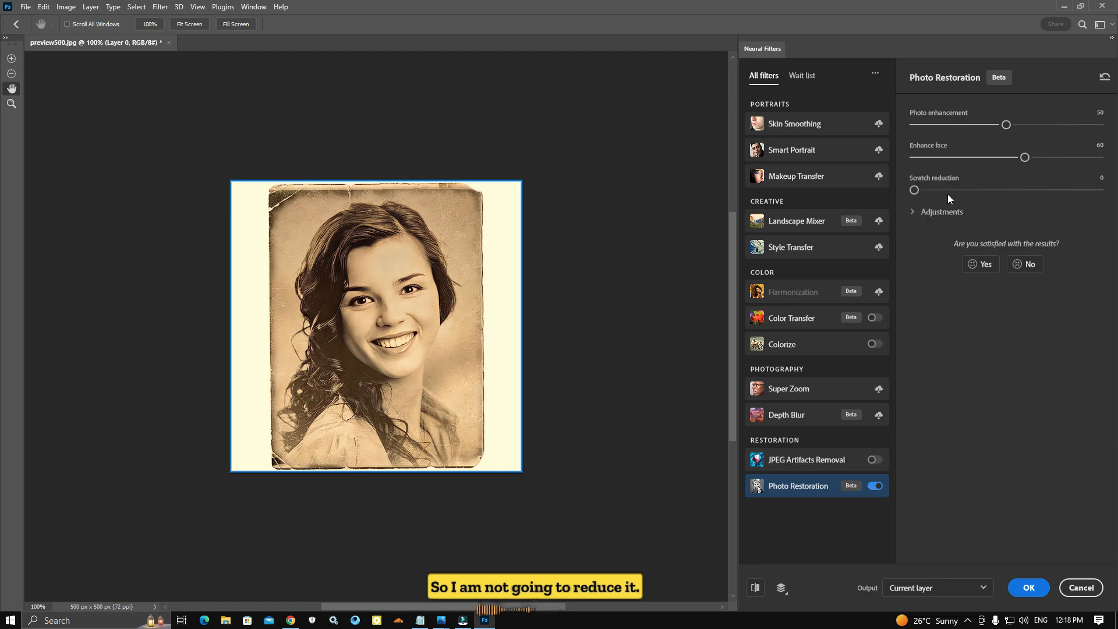
left_click(871, 344)
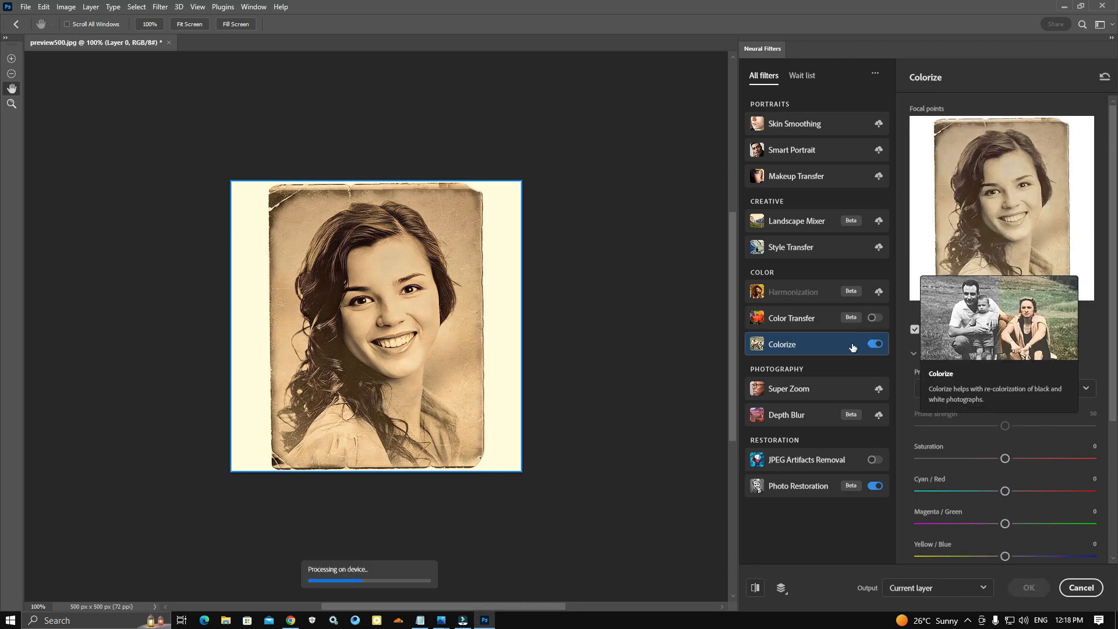